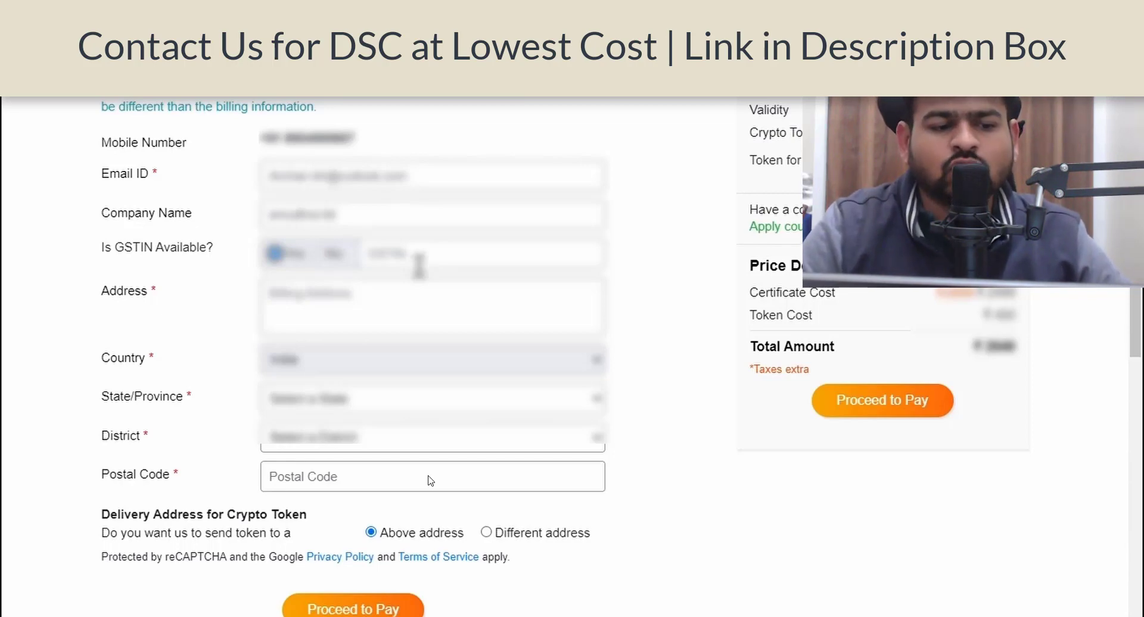
- Mark no GSTIN, fill the billing address with postal code 560103, and proceed to pay Rs. 3481.00
{"action": "left_click", "coordinate": [333, 253]}
{"action": "left_click", "coordinate": [429, 304]}
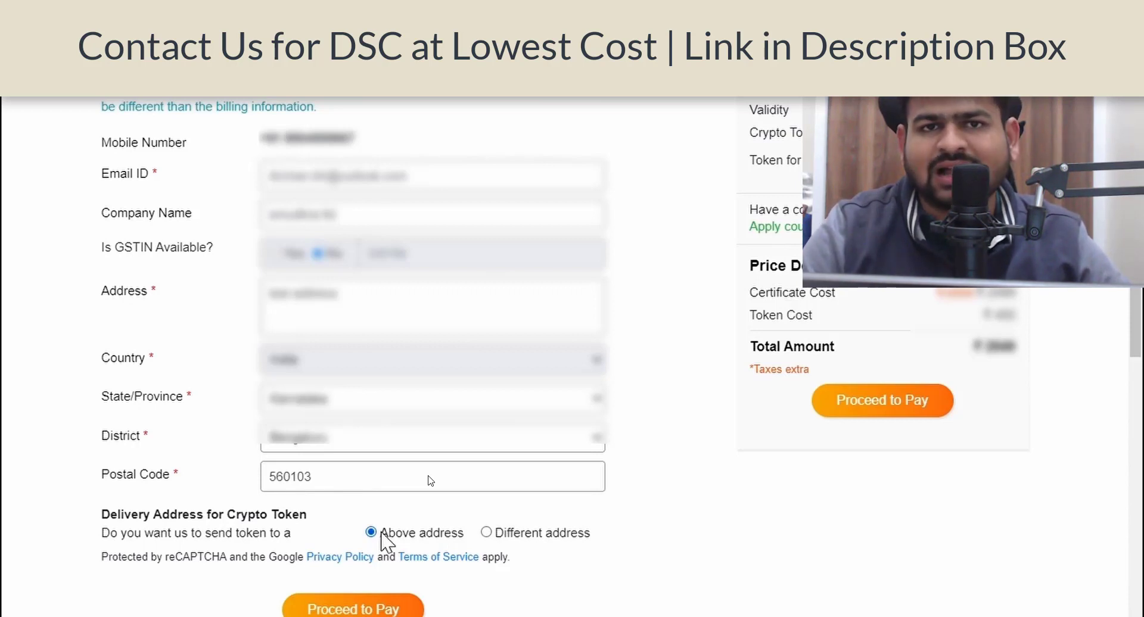
{"action": "key", "text": "Return"}
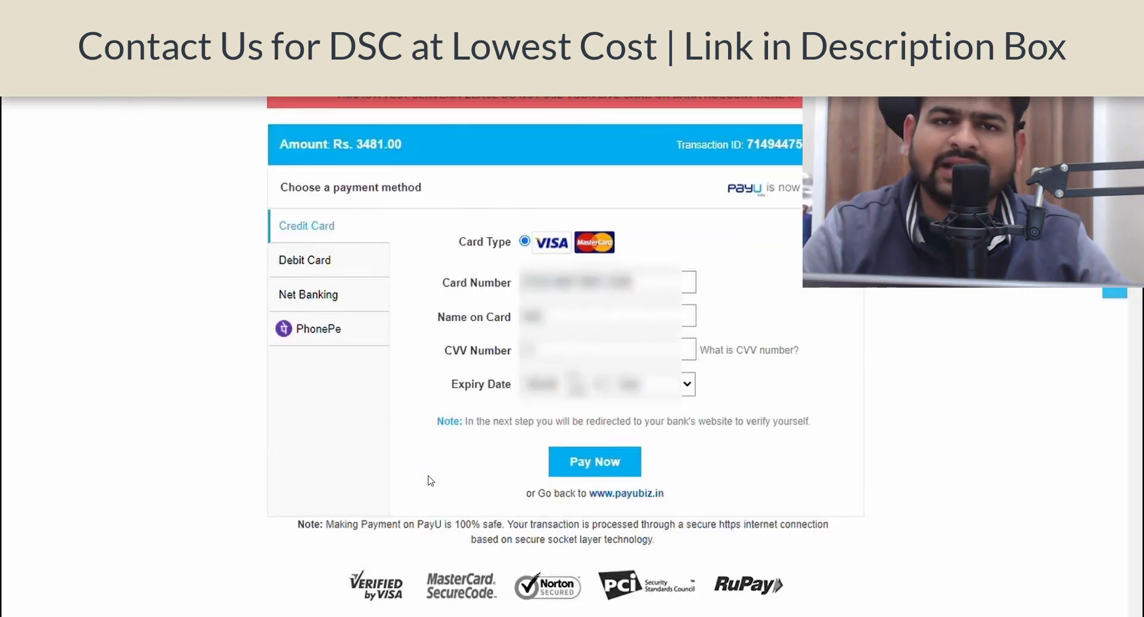
- Pay Rs. 3481.00 by credit card on the PayU page and complete bank verification
{"action": "left_click", "coordinate": [613, 461]}
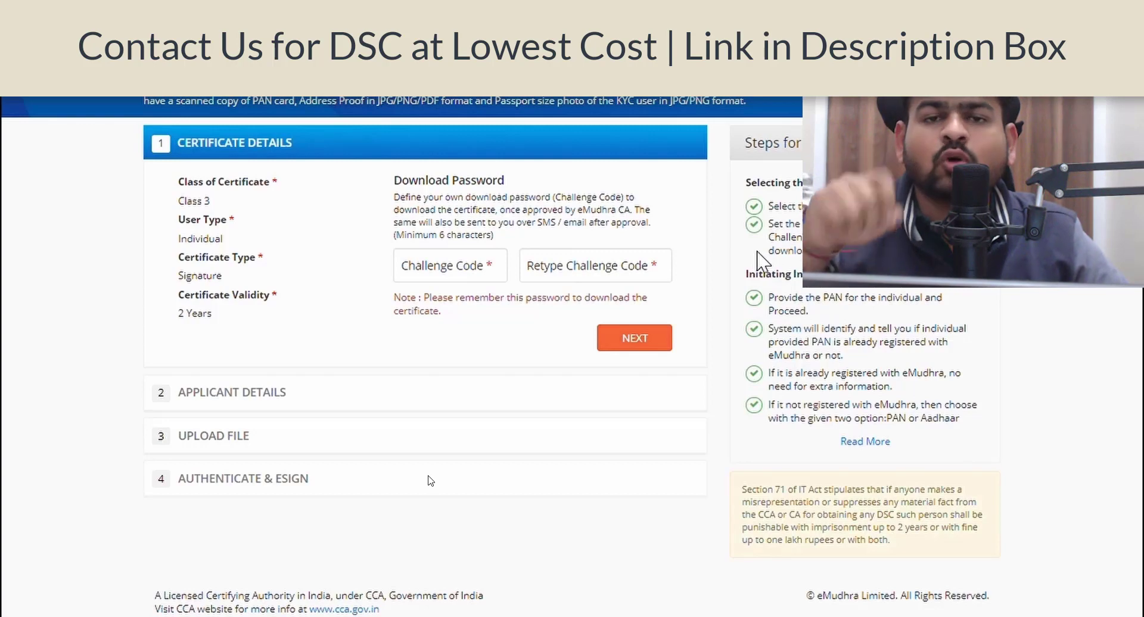
- Enter and confirm the download password (challenge code), then submit the certificate details
{"action": "left_click", "coordinate": [472, 263]}
{"action": "type", "text": "******"}
{"action": "key", "text": "Tab"}
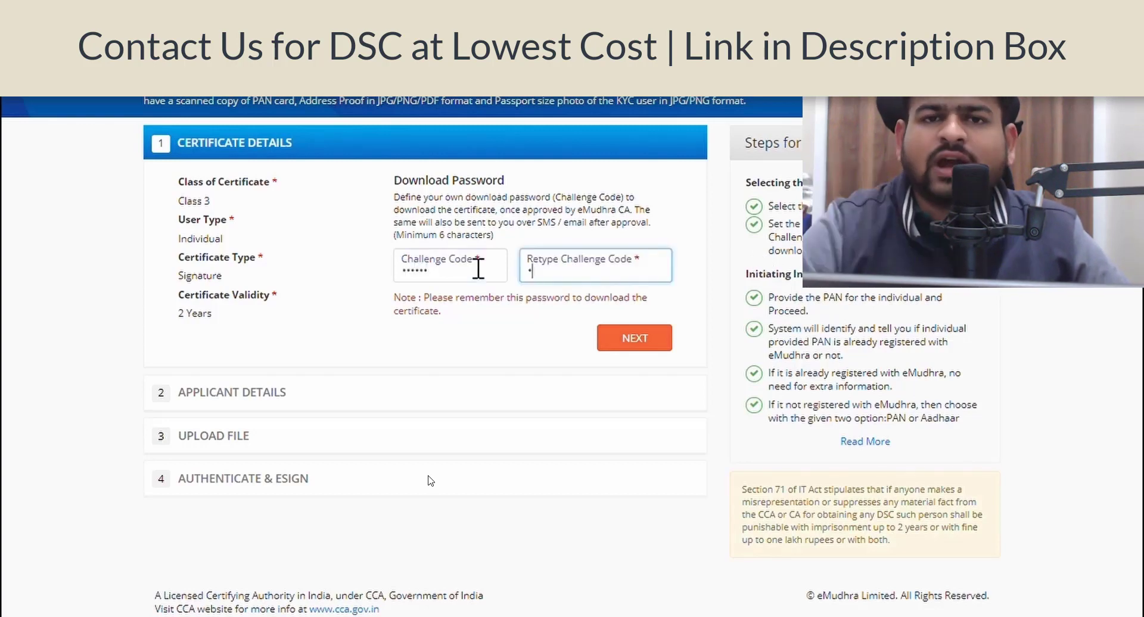
{"action": "type", "text": "******"}
{"action": "left_click", "coordinate": [617, 343]}
- Paste the applicant's PAN, look it up, and choose enrollment using PAN
{"action": "left_click", "coordinate": [436, 251]}
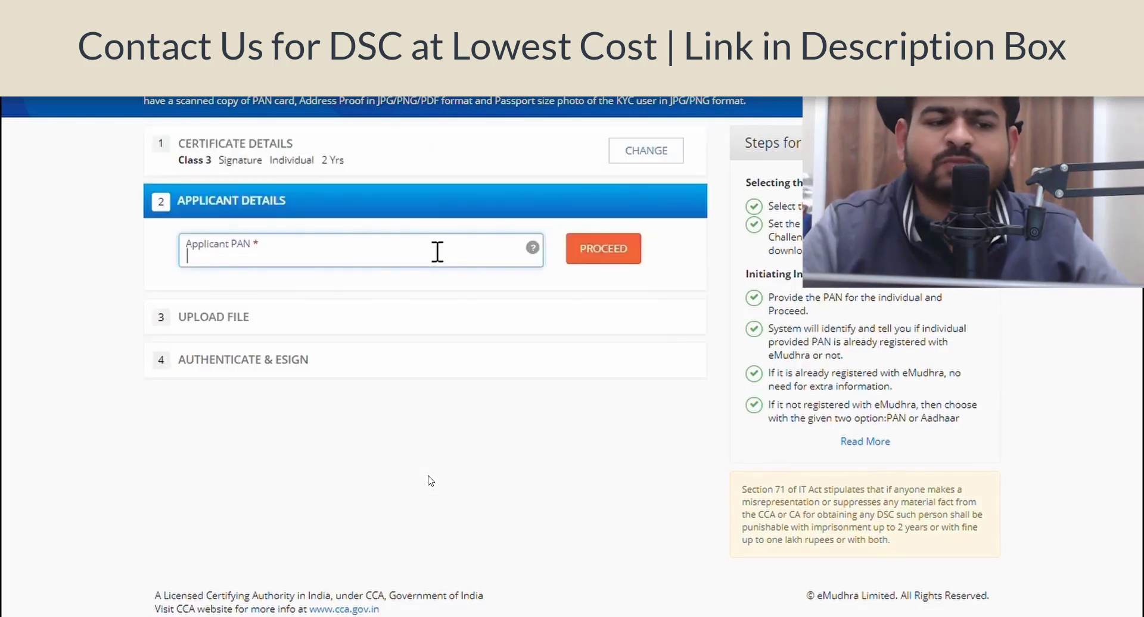
{"action": "key", "text": "ctrl+v"}
{"action": "left_click", "coordinate": [613, 255]}
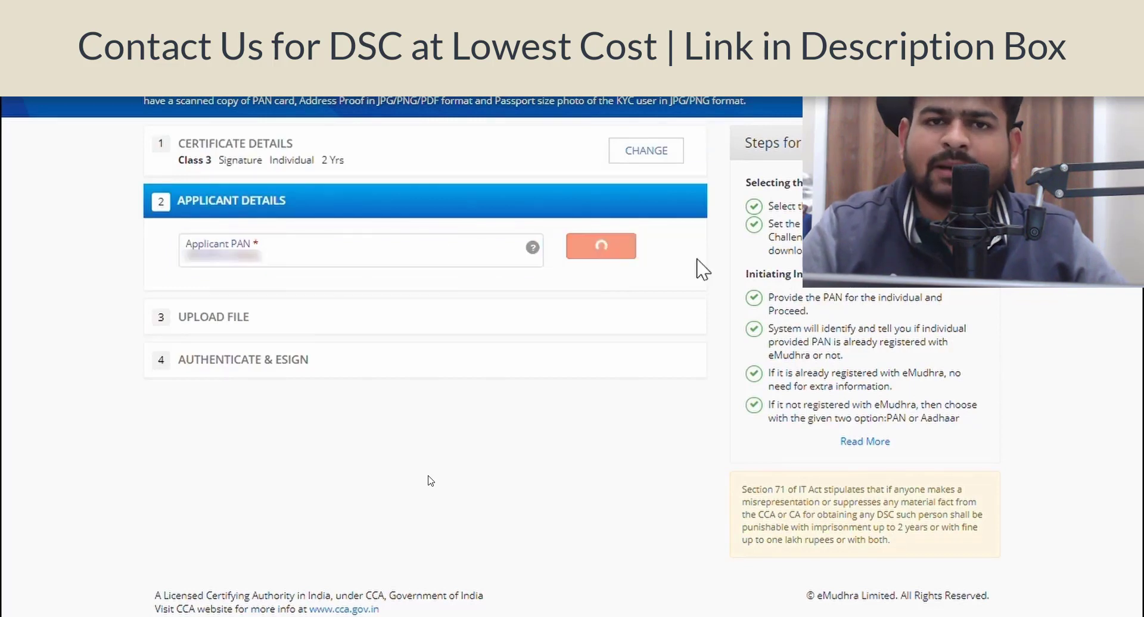
{"action": "left_click", "coordinate": [210, 325]}
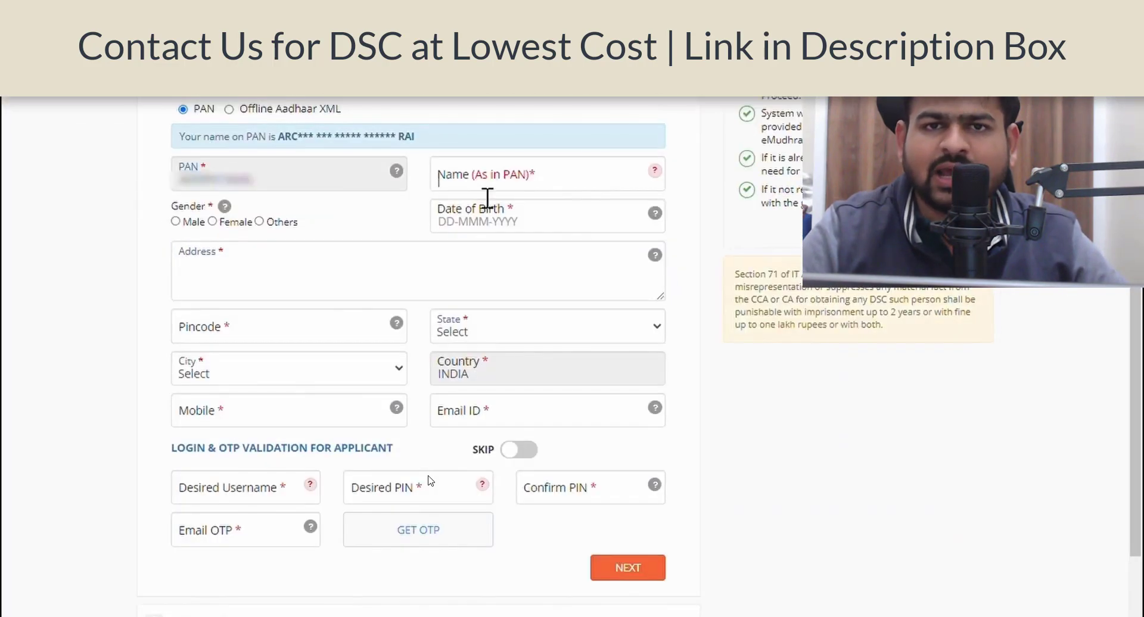
{"action": "left_click", "coordinate": [487, 217]}
{"action": "left_click", "coordinate": [477, 330]}
{"action": "left_click", "coordinate": [176, 221]}
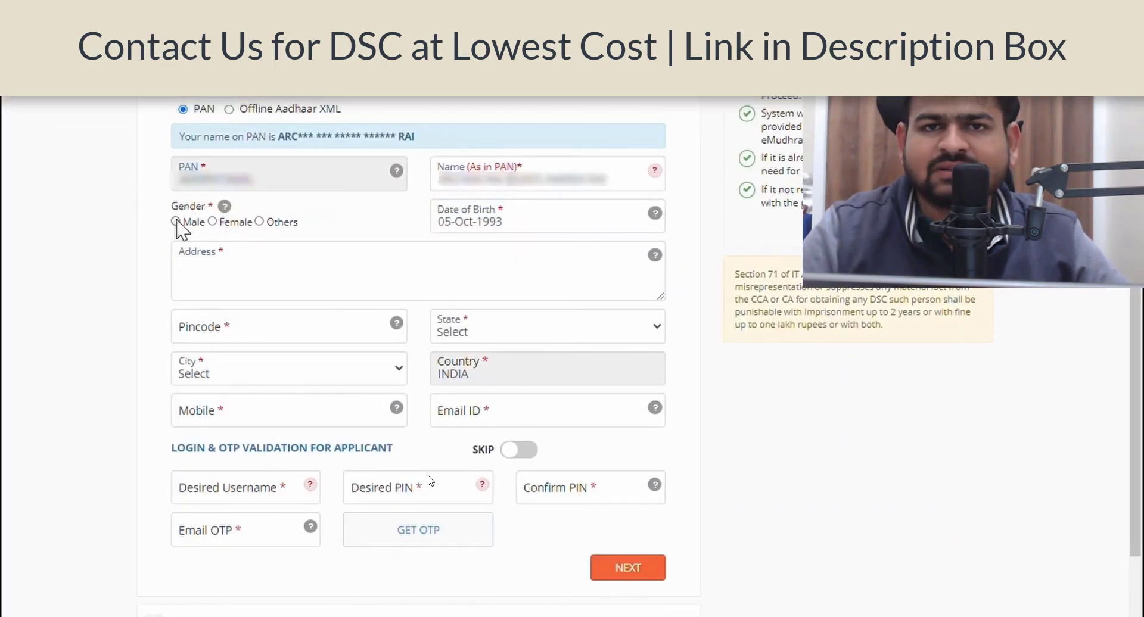
{"action": "left_click", "coordinate": [298, 271]}
{"action": "type", "text": "TEST"}
{"action": "left_click", "coordinate": [275, 328]}
{"action": "type", "text": "571252"}
- Enter the applicant's mobile number and email, skip login and OTP validation, and submit the details
{"action": "left_click", "coordinate": [352, 414]}
{"action": "key", "text": "Tab"}
{"action": "left_click", "coordinate": [527, 451]}
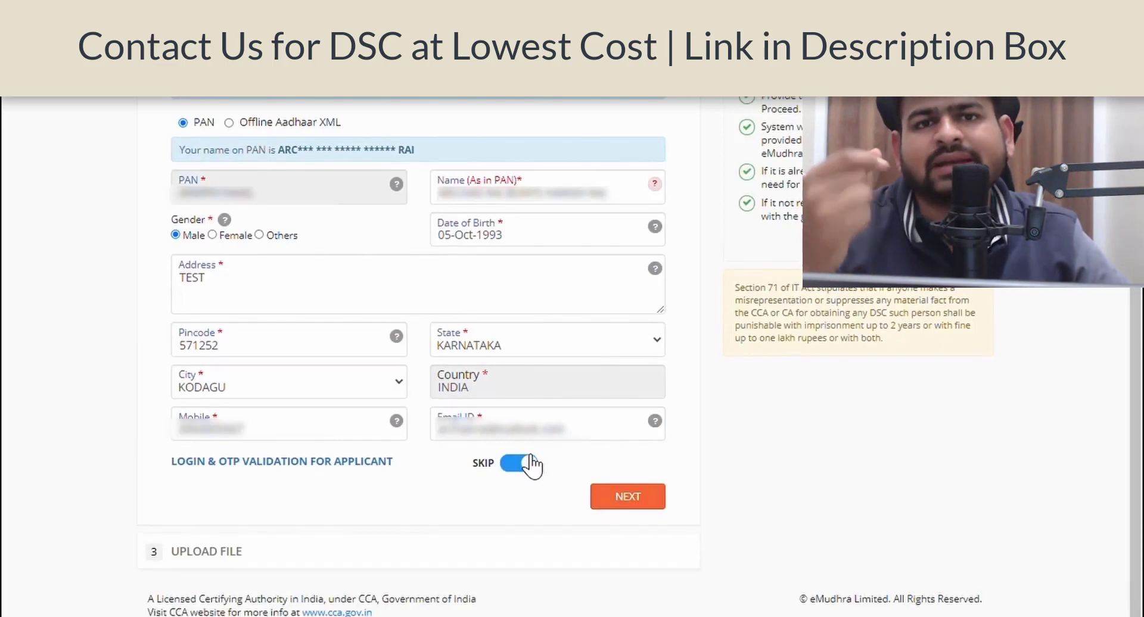
{"action": "left_click", "coordinate": [630, 501]}
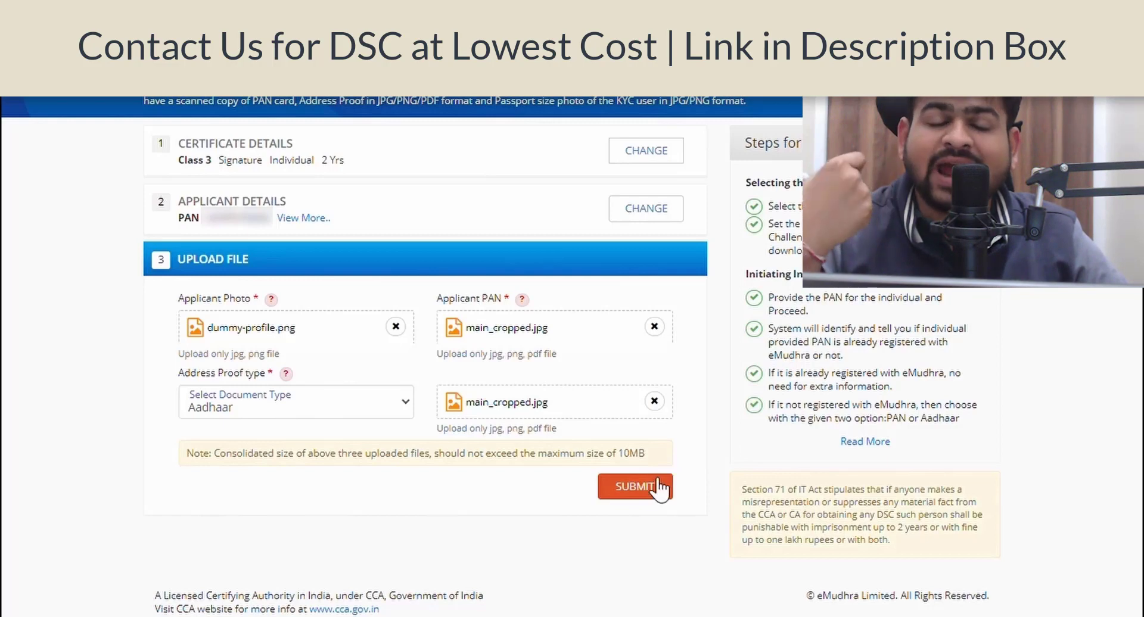
- Submit the uploaded documents, continue to eSign verification, and enter the desired username and PIN
{"action": "left_click", "coordinate": [658, 489]}
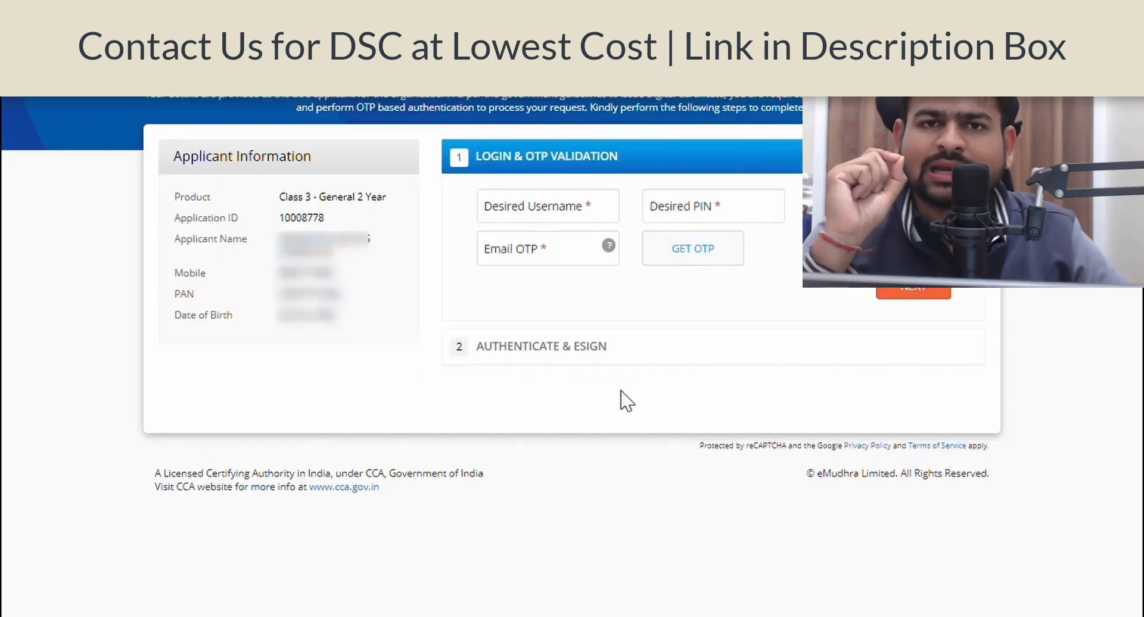
{"action": "left_click", "coordinate": [564, 220]}
{"action": "type", "text": "test123"}
{"action": "key", "text": "Tab"}
{"action": "type", "text": "123456"}
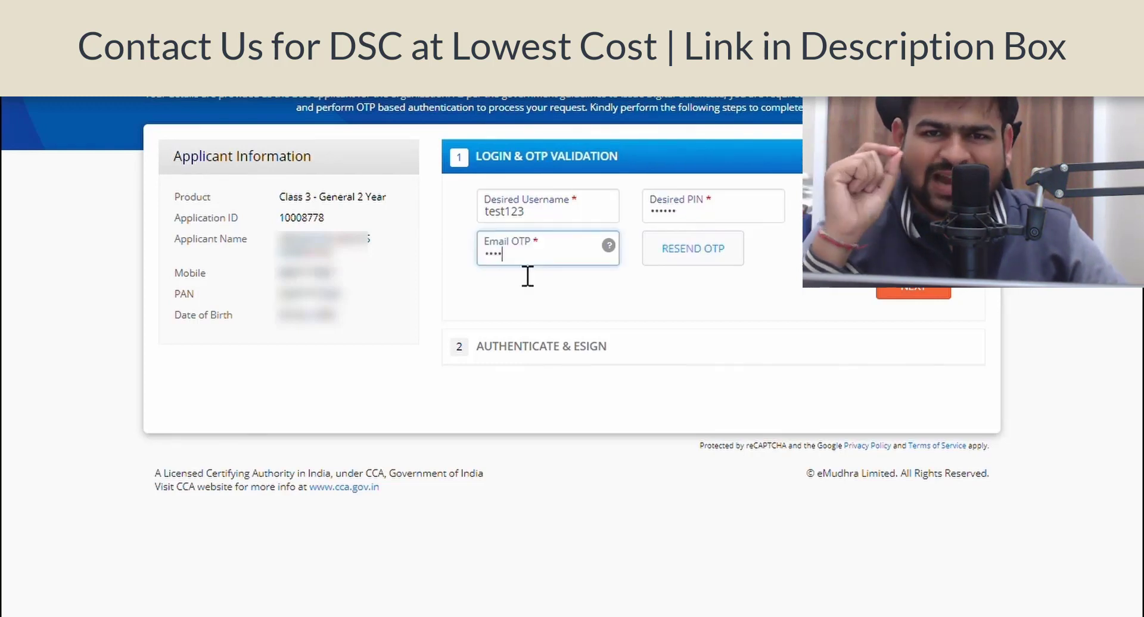
- Confirm the login with the OTP, enter the PIN for eSign, and request the mobile OTP
{"action": "type", "text": "1234"}
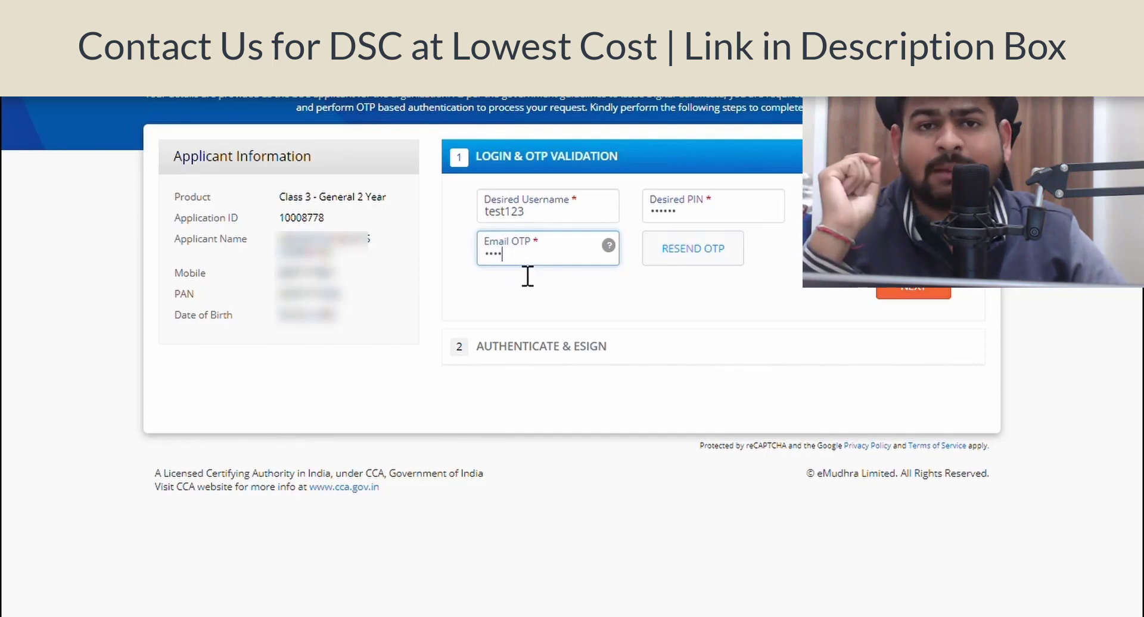
{"action": "key", "text": "Return"}
{"action": "type", "text": "123456"}
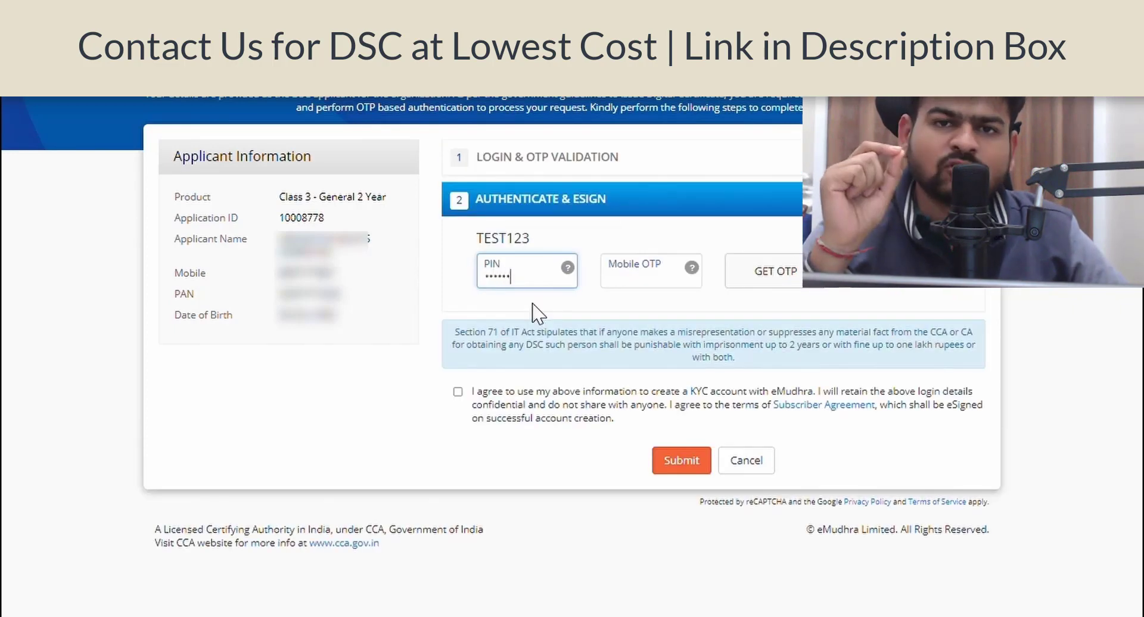
{"action": "left_click", "coordinate": [770, 280]}
{"action": "key", "text": "Return"}
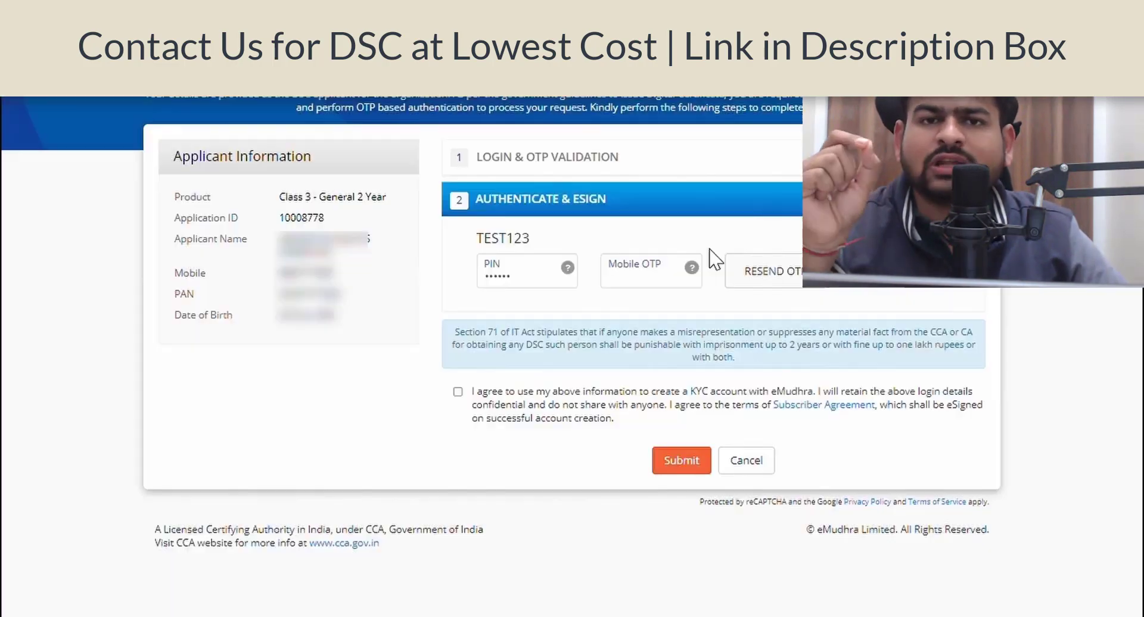
- Enter the mobile OTP, agree to create the KYC account, and submit the eSign authentication
{"action": "left_click", "coordinate": [663, 284]}
{"action": "type", "text": "1234"}
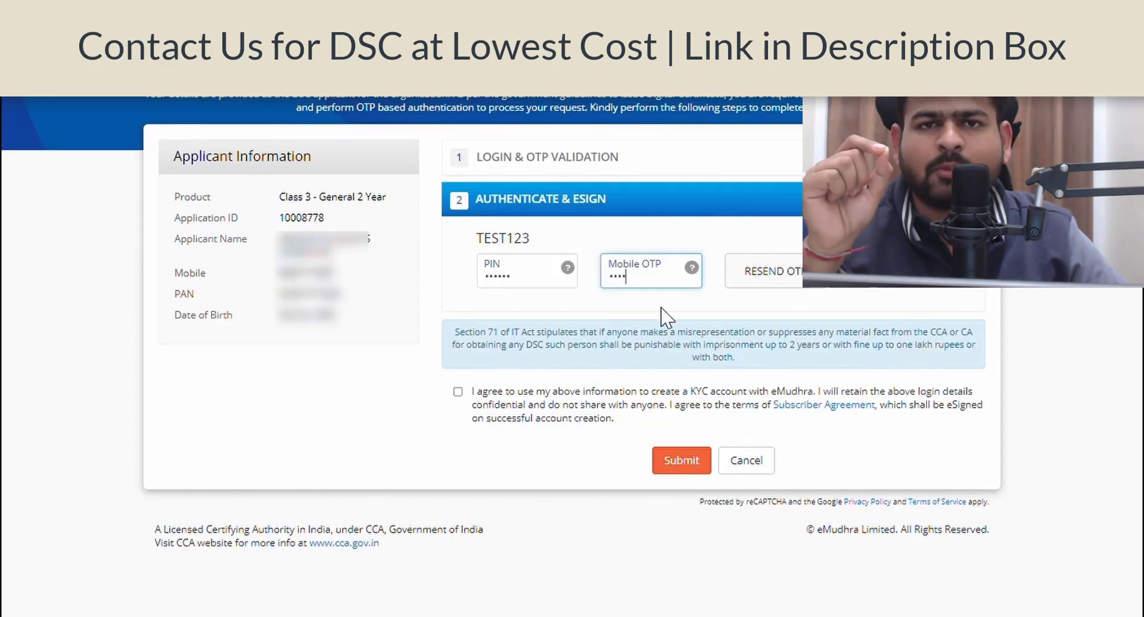
{"action": "left_click", "coordinate": [458, 391]}
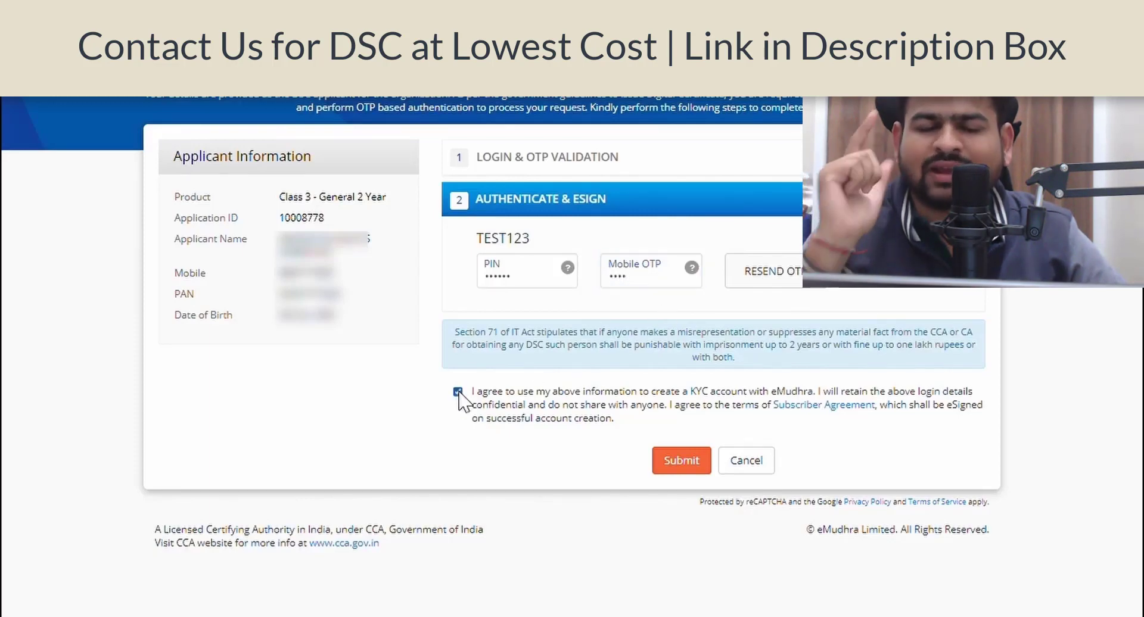
{"action": "left_click", "coordinate": [672, 463]}
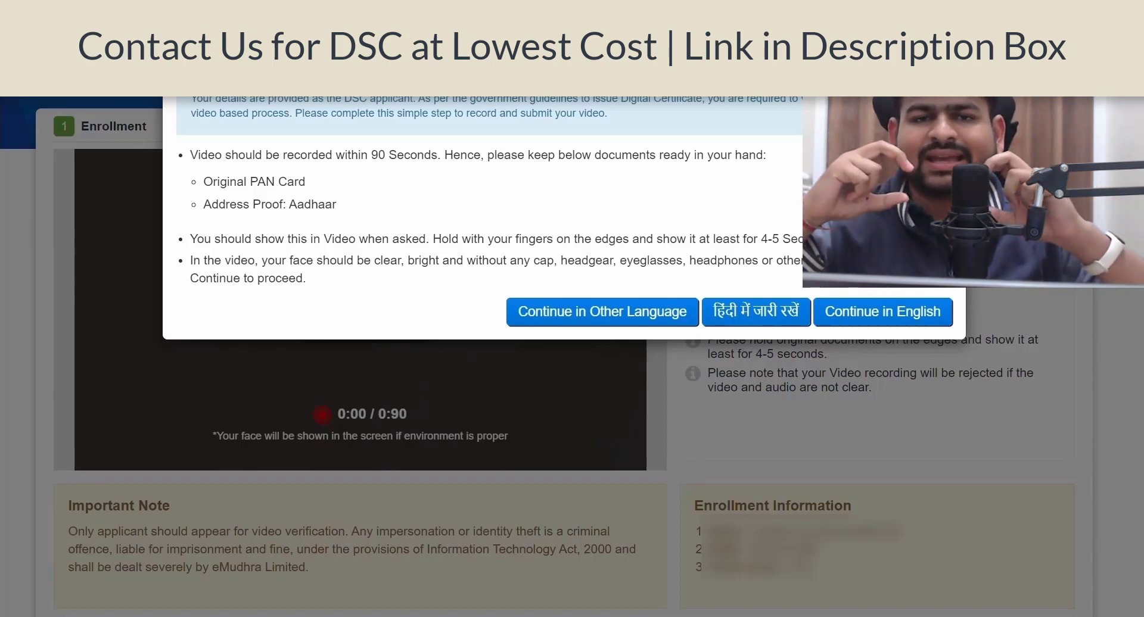
- Continue the instructions in English, then record and stop the verification video showing PAN and Aadhaar
{"action": "left_click", "coordinate": [927, 315]}
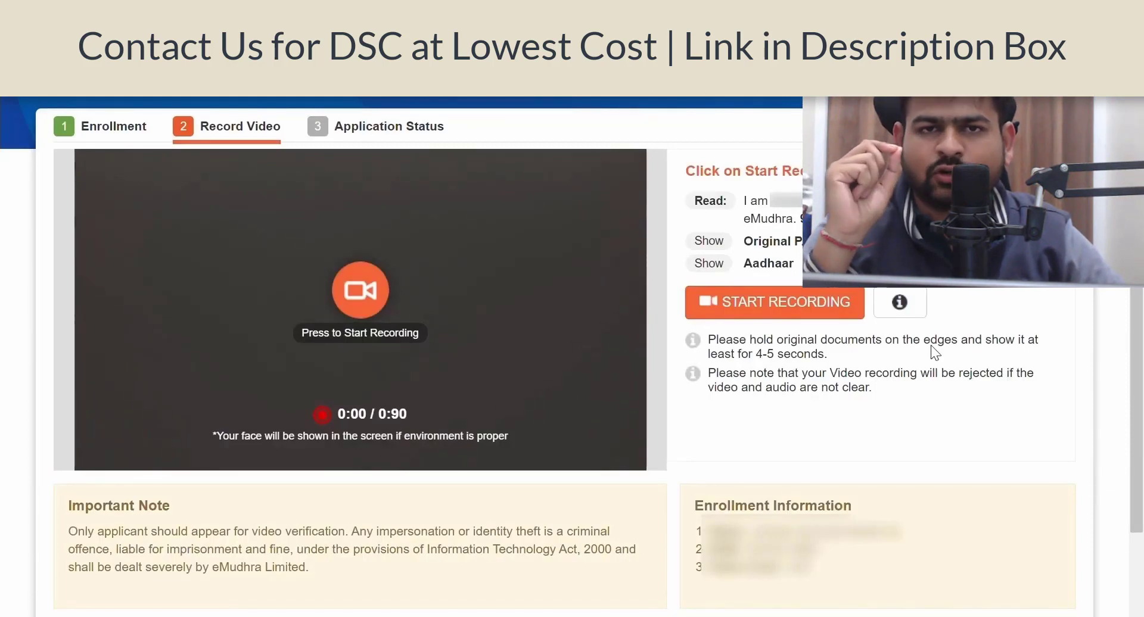
{"action": "left_click", "coordinate": [834, 302]}
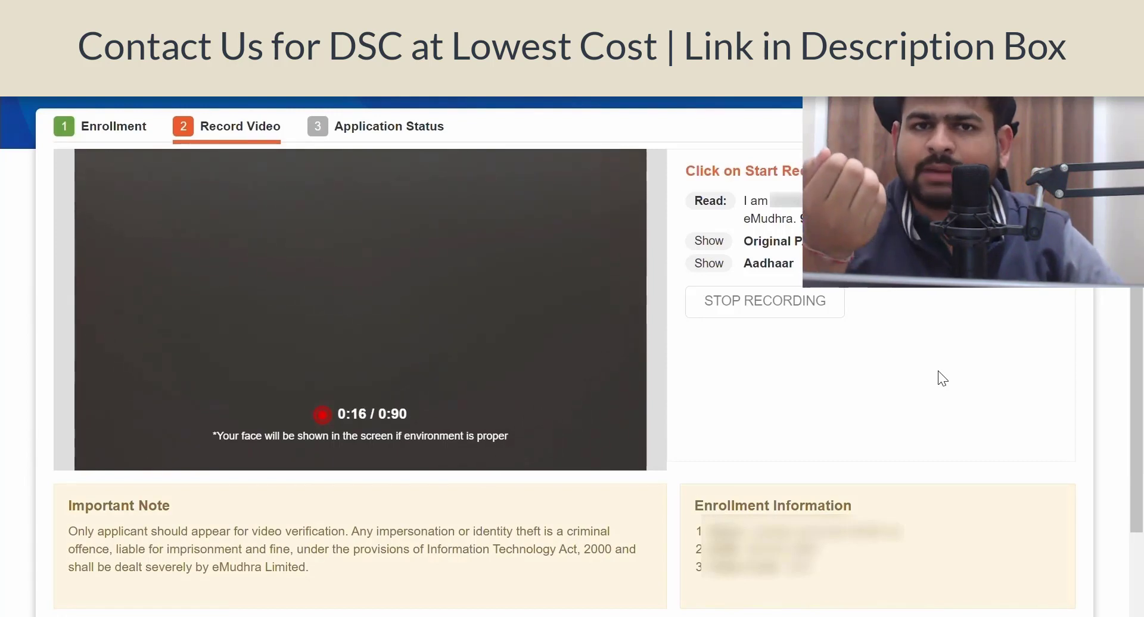
{"action": "left_click", "coordinate": [812, 301]}
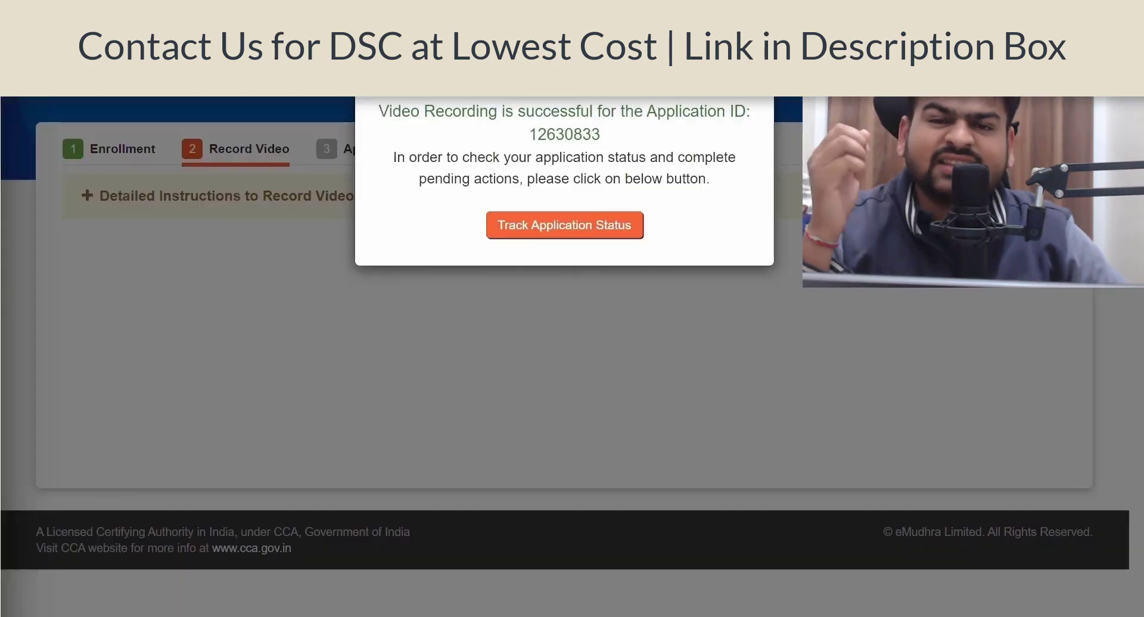